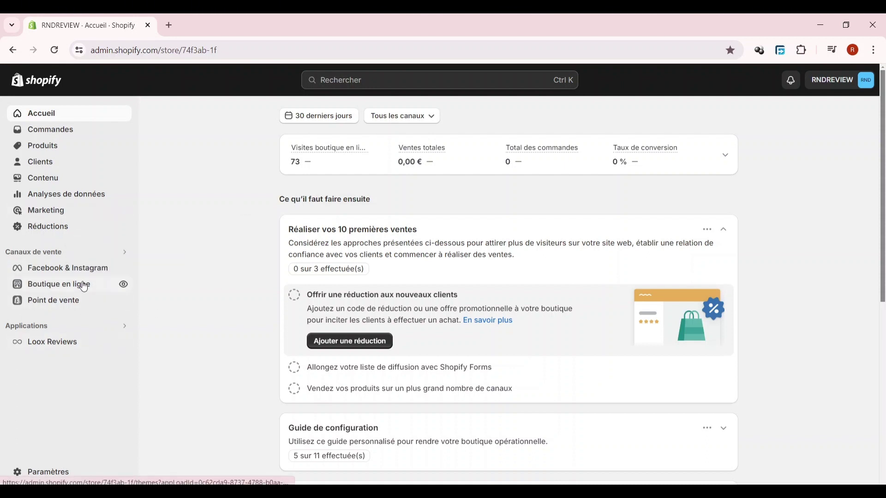
- Open the Dawn theme for customization and examine the PANTALON JEANS product page from header to footer
left_click(84, 285)
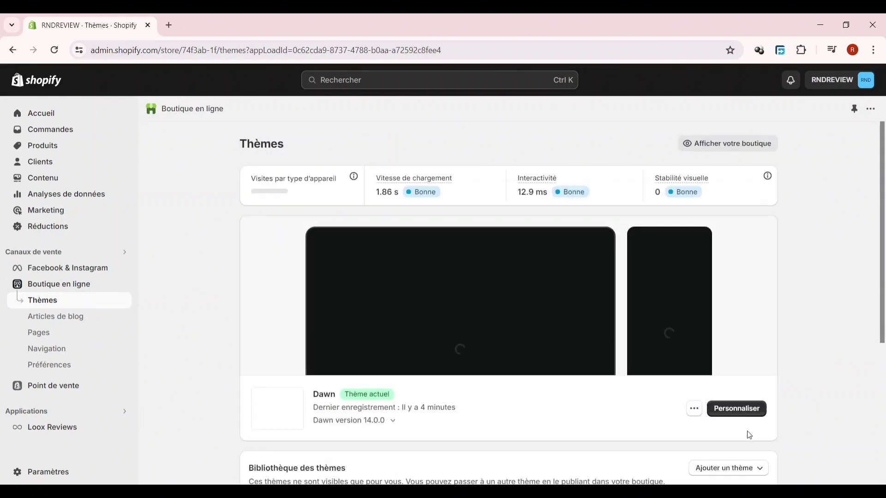
left_click(746, 409)
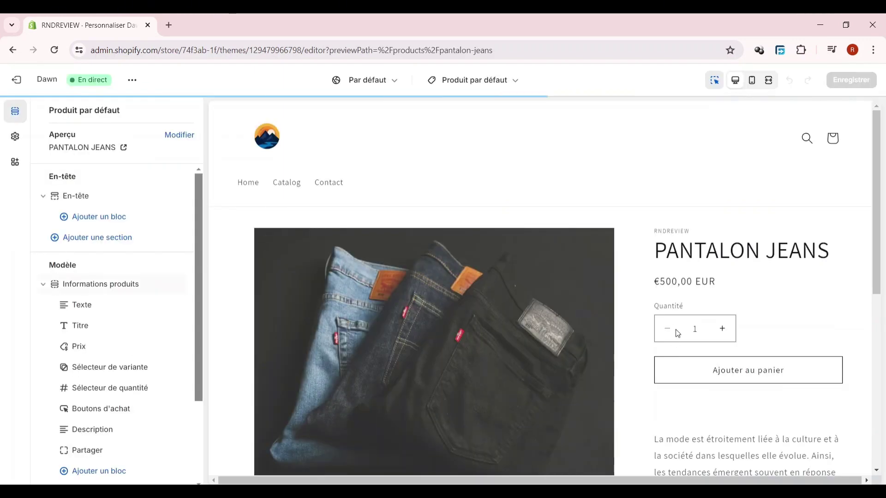
scroll(683, 331, "down", 7)
scroll(688, 328, "up", 4)
scroll(658, 328, "down", 5)
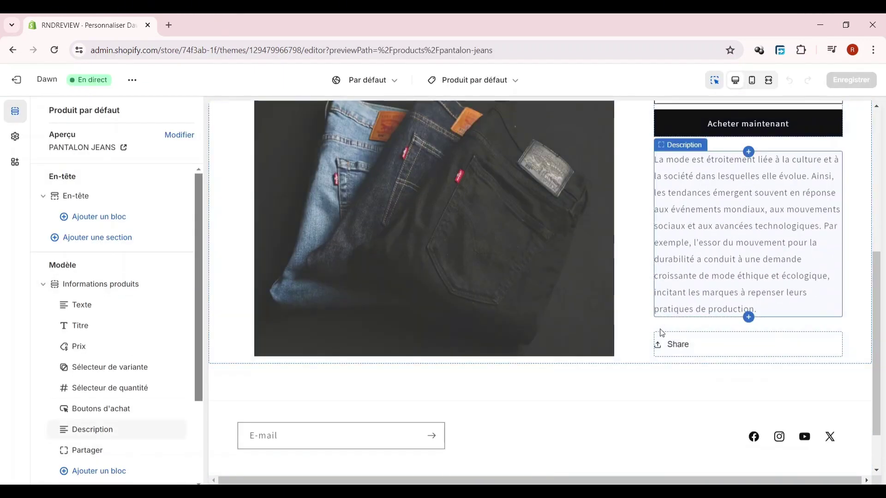
scroll(661, 330, "up", 7)
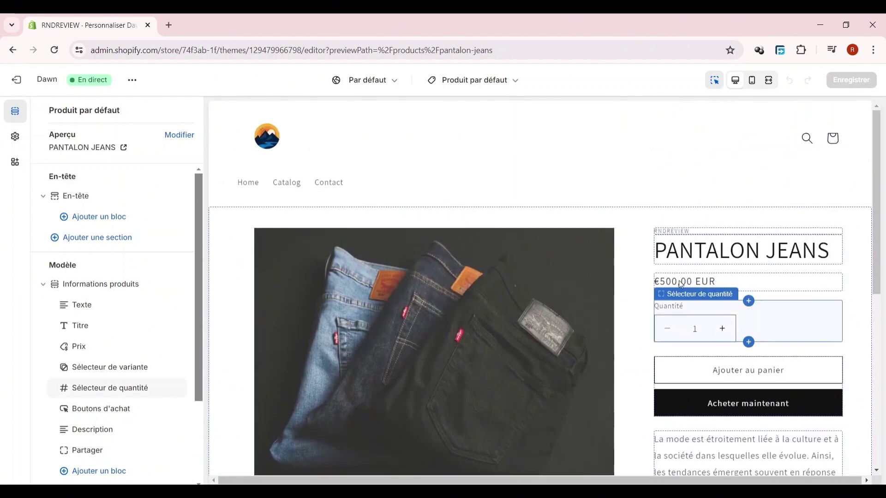
scroll(766, 323, "down", 3)
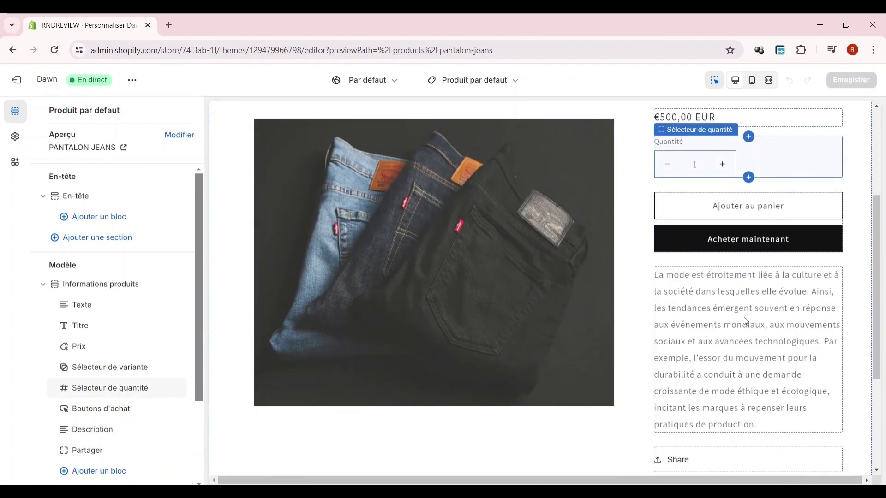
scroll(690, 319, "down", 3)
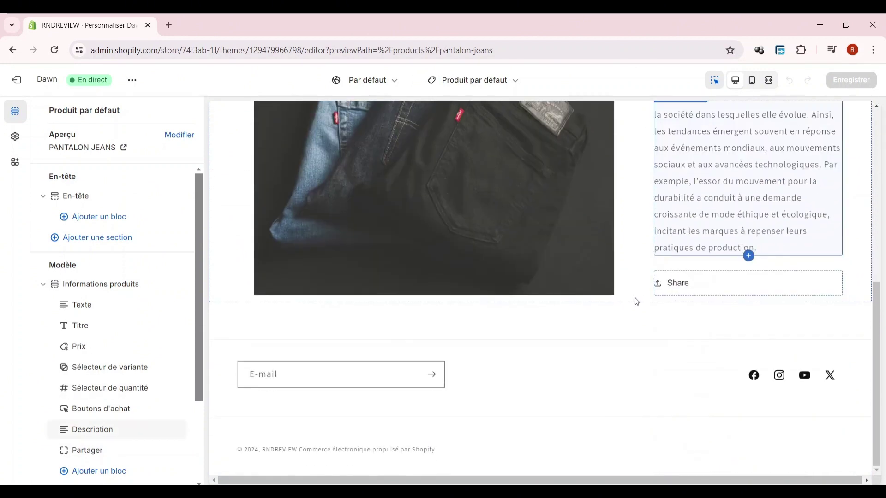
scroll(637, 302, "up", 6)
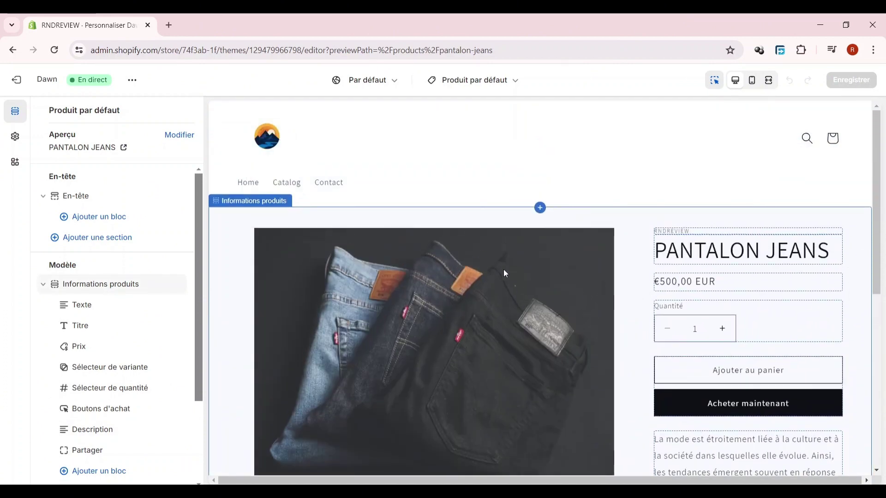
left_click(20, 85)
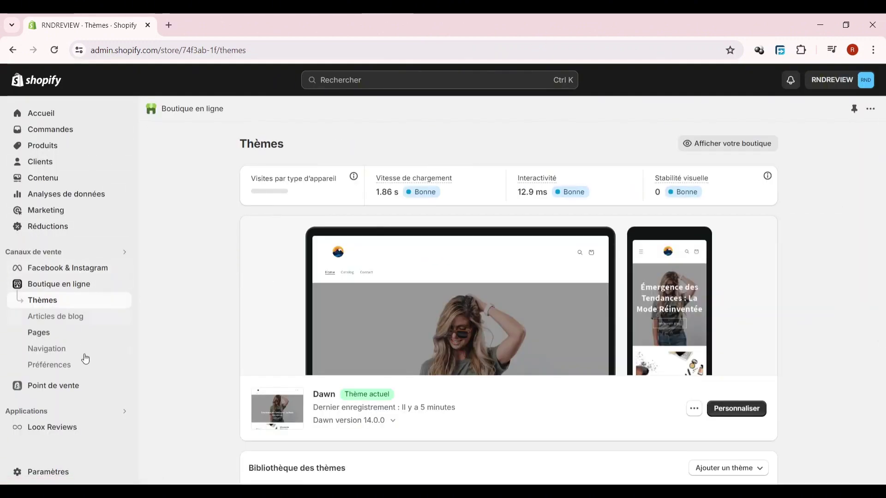
- Open the Shopify App Store from the store's apps and sales channels settings
left_click(39, 412)
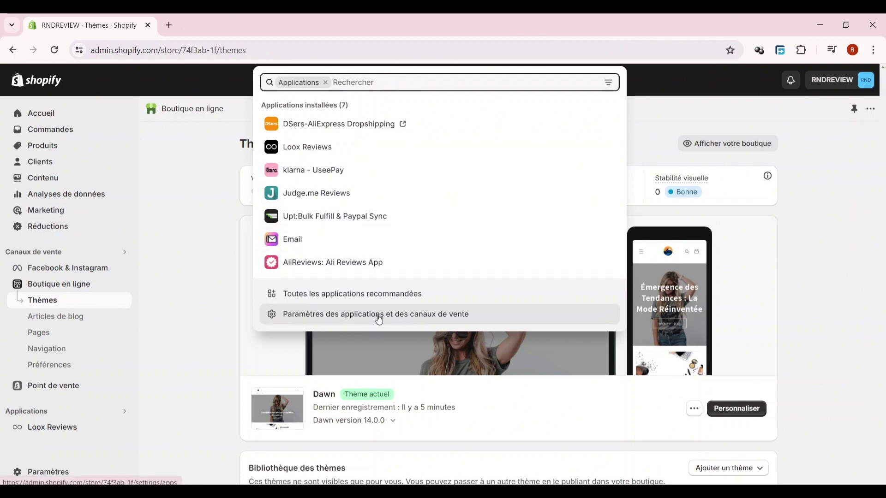
left_click(404, 319)
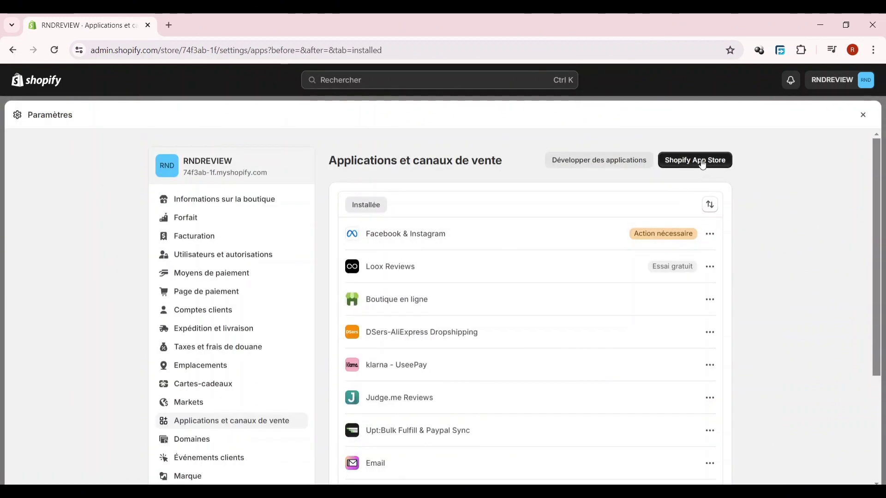
left_click(678, 162)
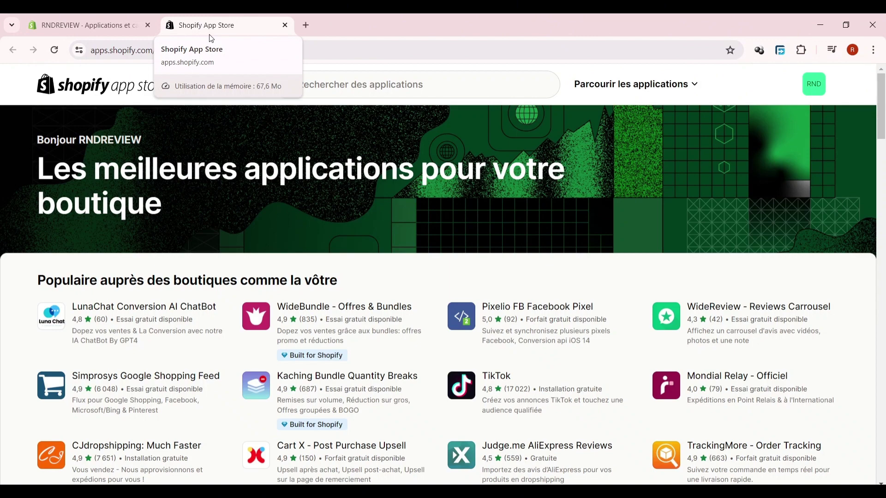
- Search the app store for "estimated delivery date"
left_click(385, 88)
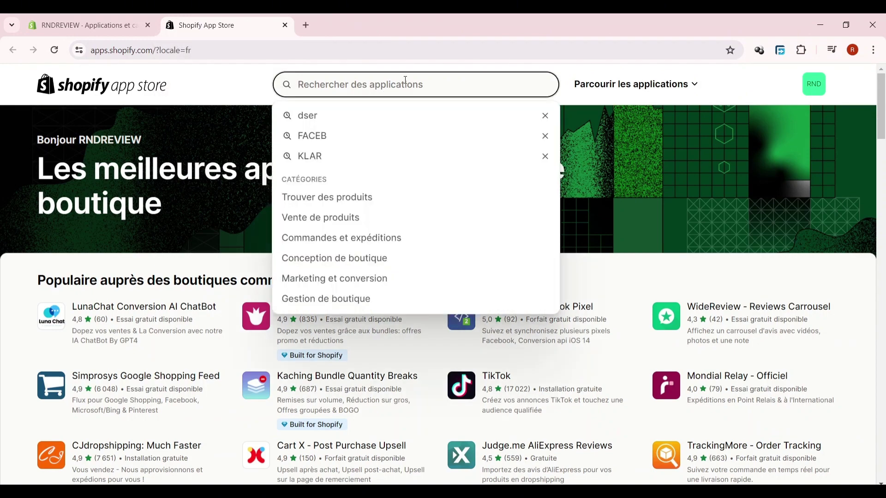
type("esti")
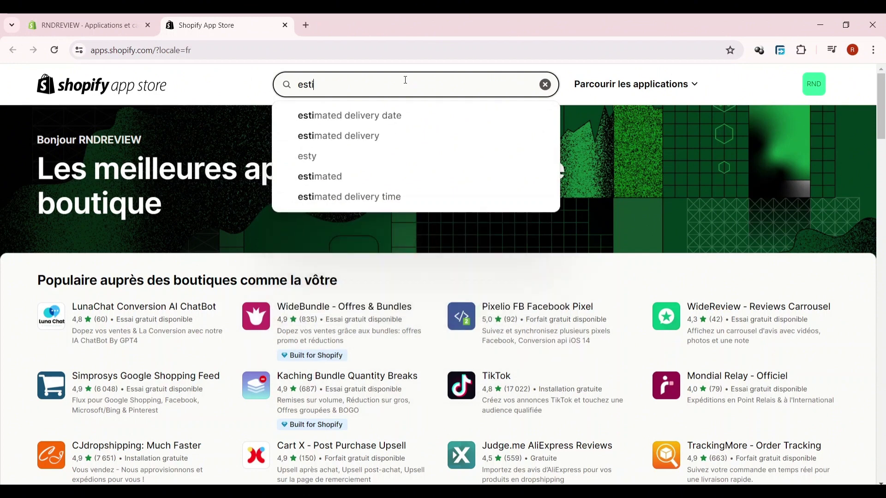
type("mated ")
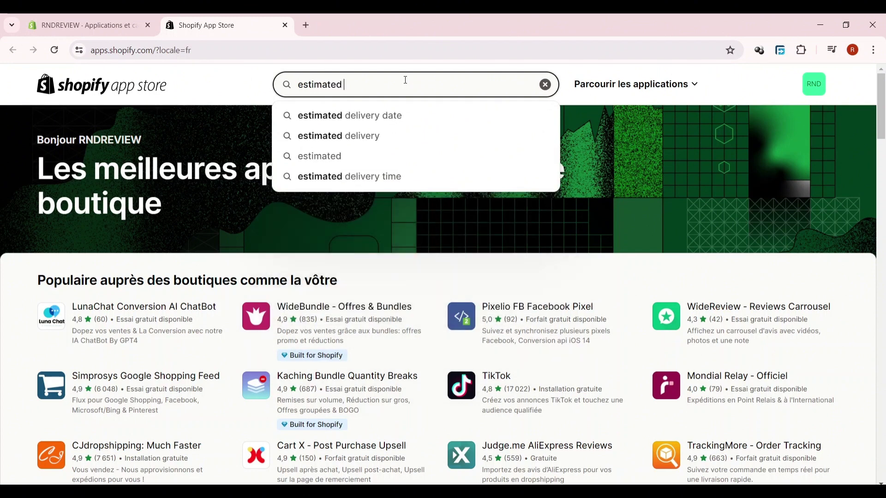
type("delivery date")
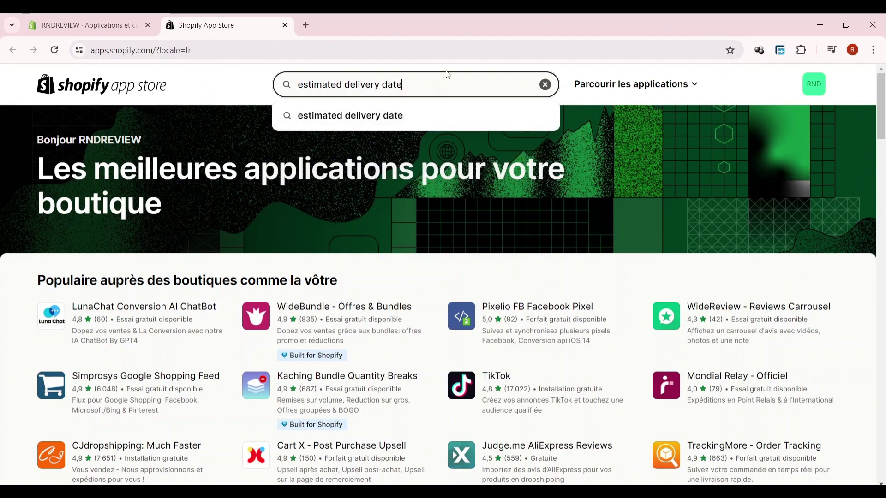
key("Return")
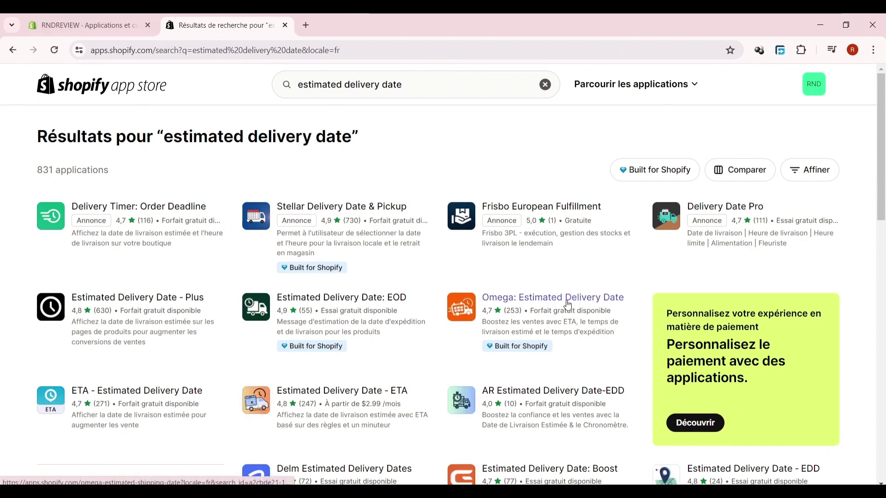
- Review the Estimated Delivery Date - Plus listing with its pricing and install the app on the store
left_click(142, 300)
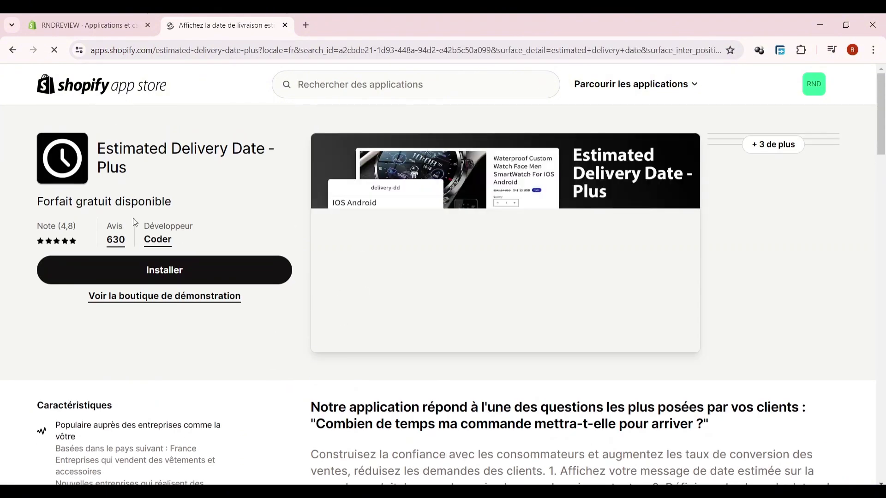
scroll(305, 422, "down", 8)
scroll(327, 395, "down", 4)
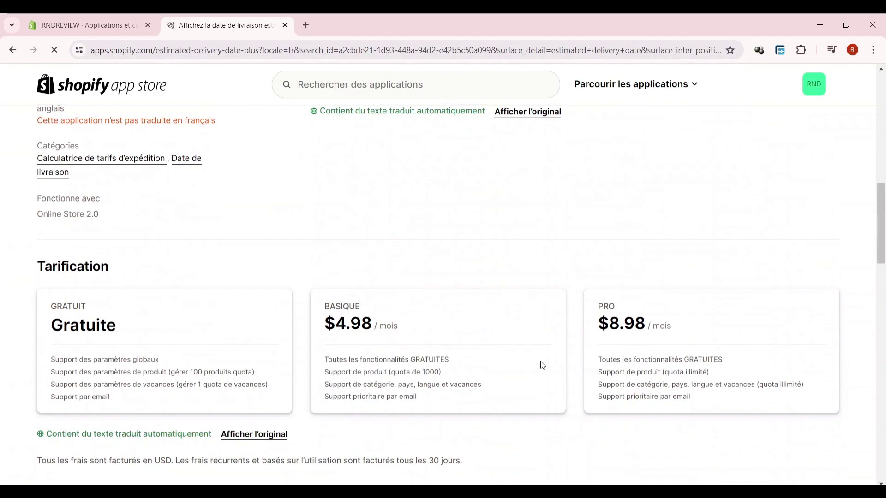
scroll(447, 362, "up", 12)
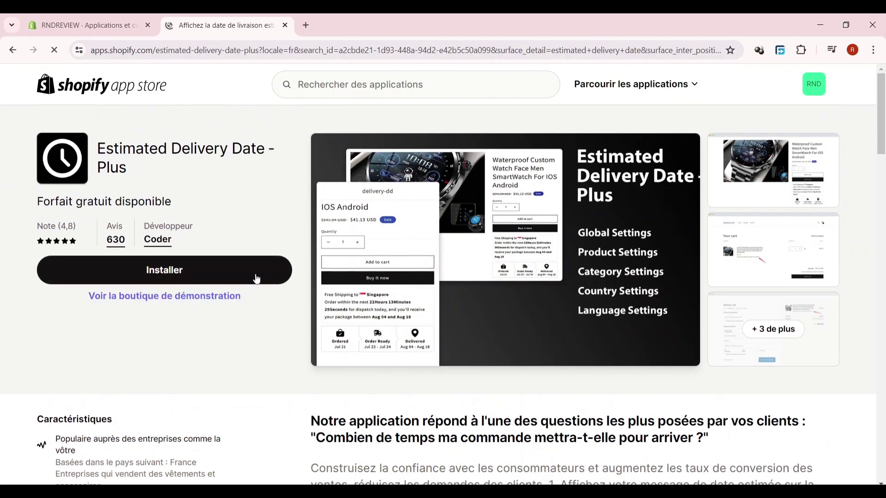
left_click(183, 282)
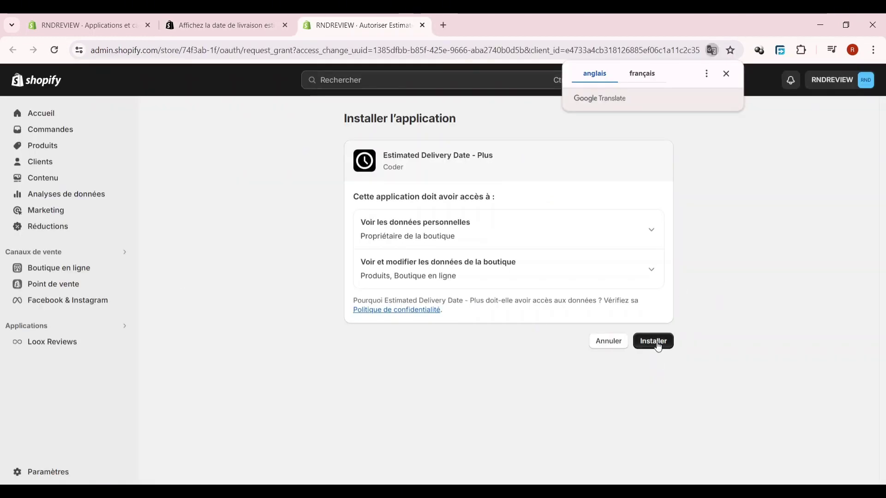
left_click(656, 342)
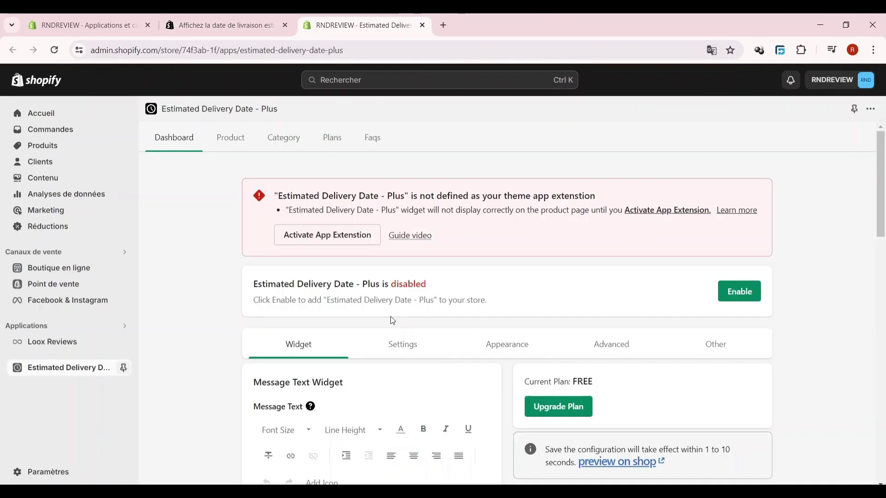
- Enable Estimated Delivery Date - Plus and save its activated app extension in the Dawn theme
left_click(746, 294)
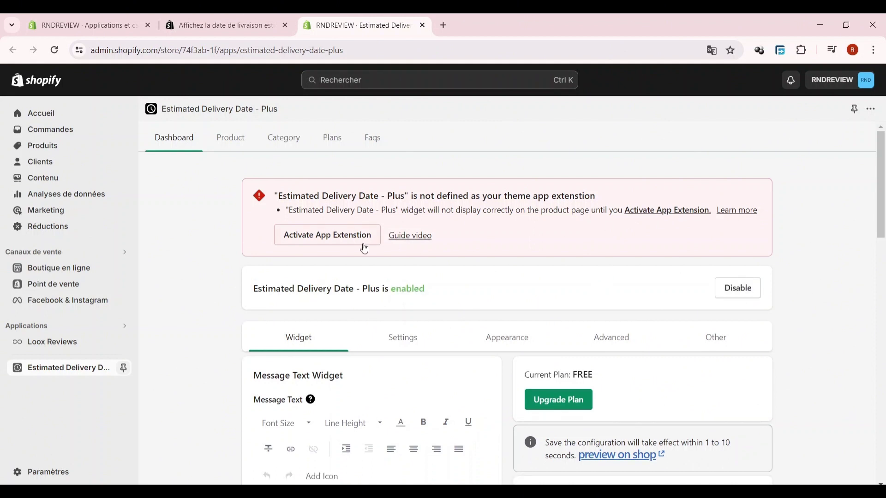
left_click(317, 238)
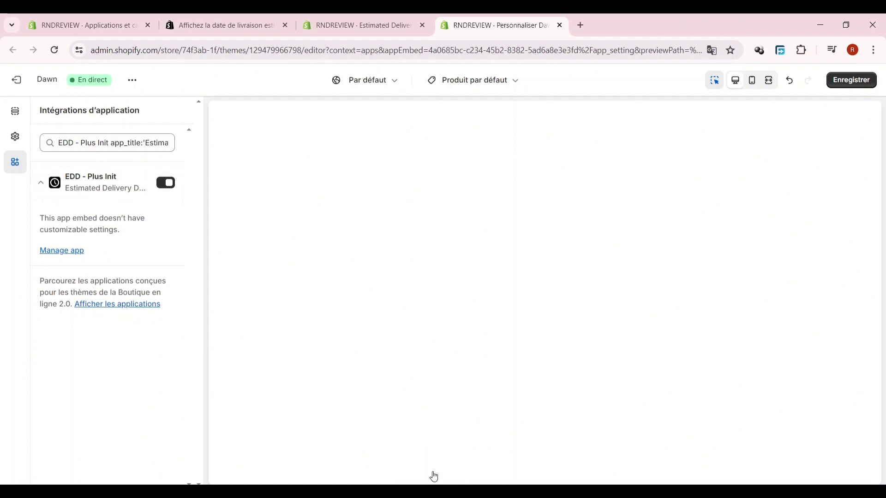
left_click(852, 79)
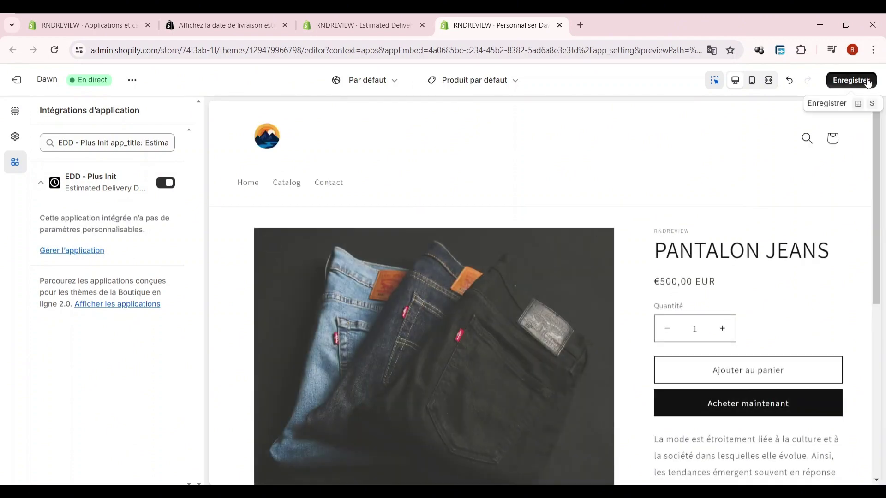
scroll(598, 326, "down", 7)
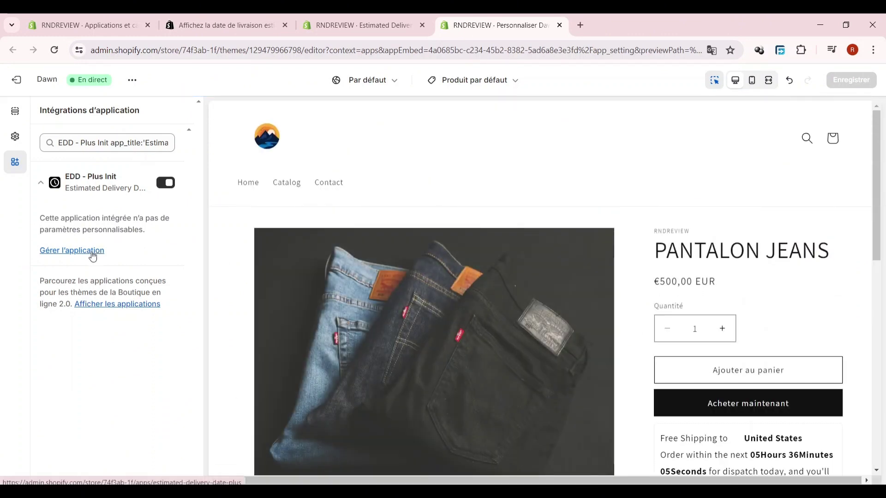
- Open the app's management dashboard, closing its older copy, and examine the widget settings and preview against the product page
left_click(93, 253)
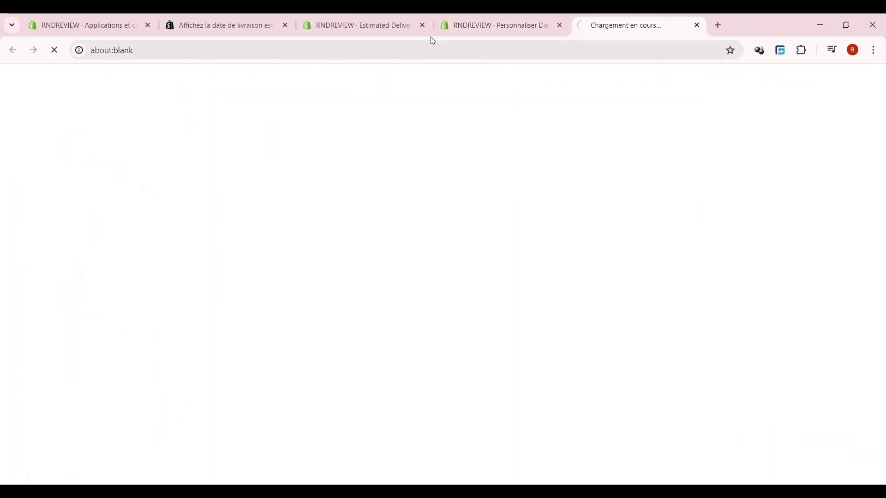
left_click(422, 25)
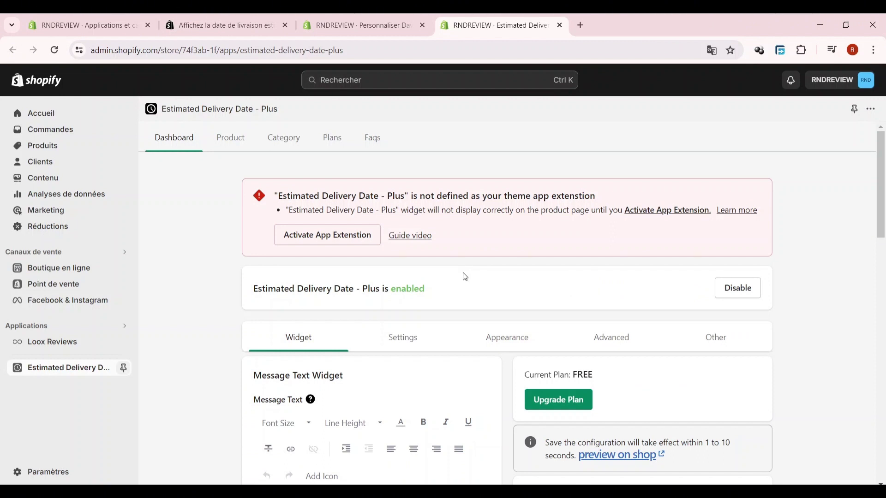
scroll(407, 280, "down", 3)
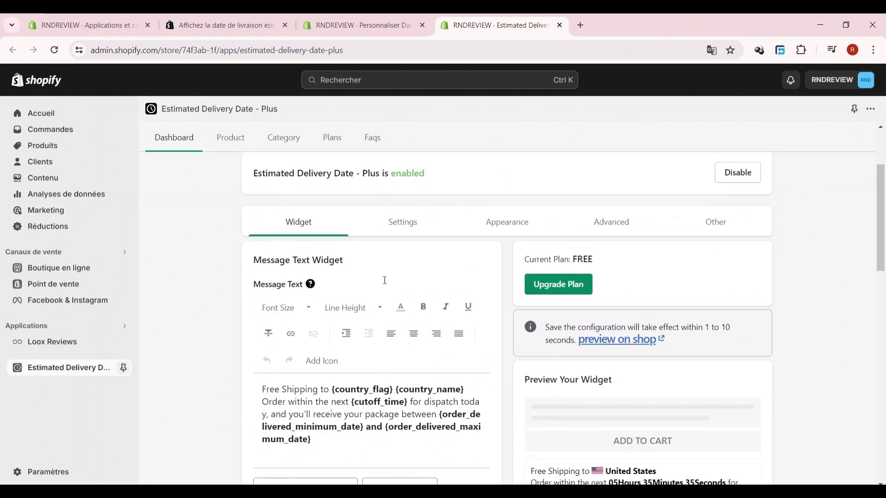
scroll(566, 359, "down", 5)
scroll(566, 358, "down", 8)
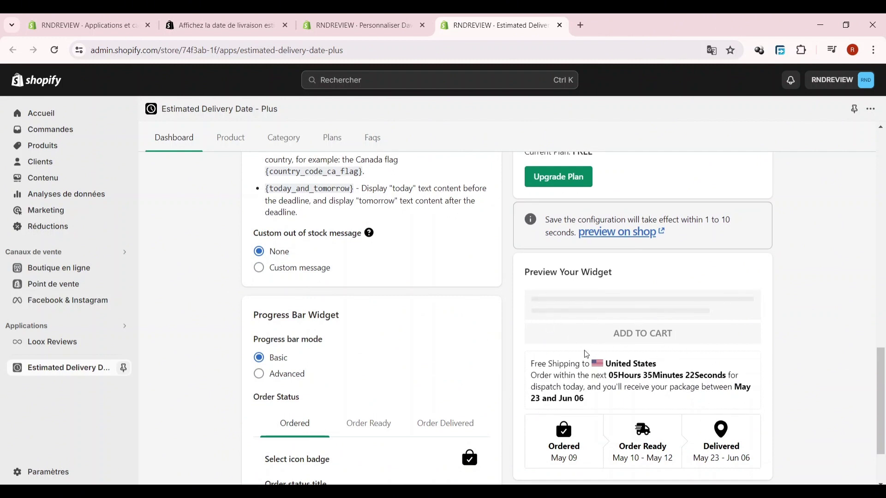
left_click(360, 25)
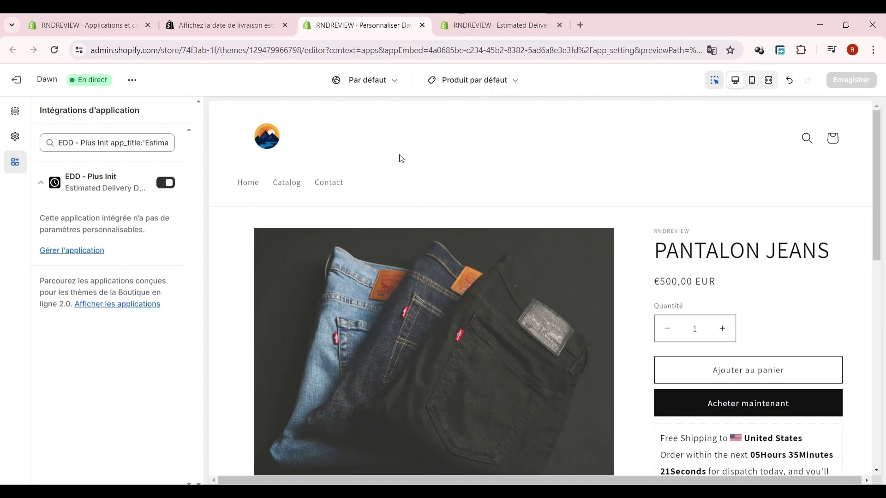
left_click(519, 18)
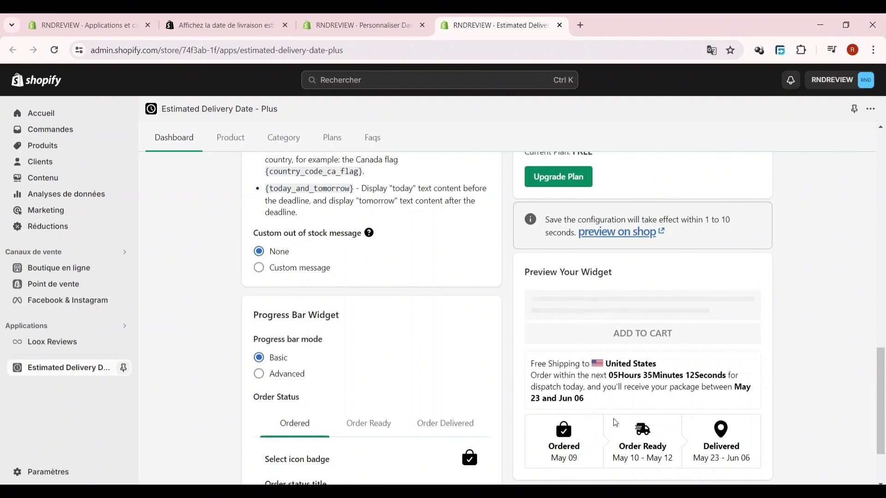
- Replace the widget's message text with "livraison gratuite dans la metropole parisienne"
scroll(488, 352, "up", 9)
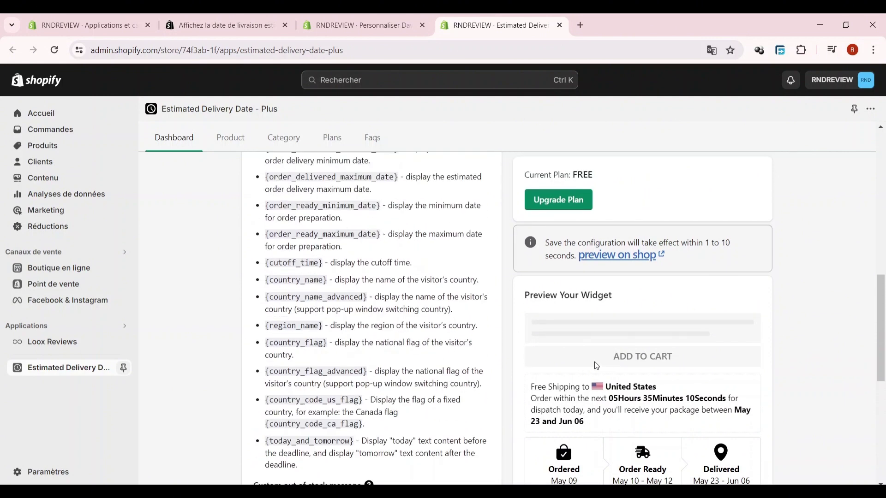
scroll(294, 279, "up", 3)
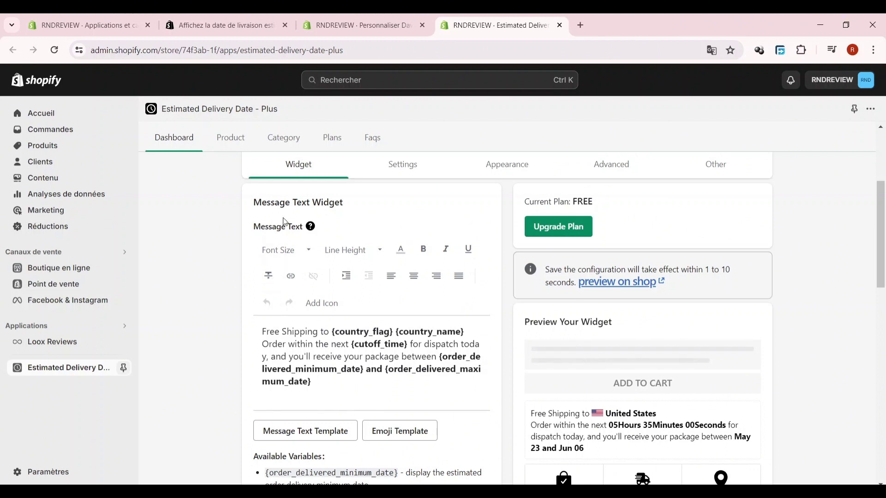
left_click_drag(312, 382, 251, 308)
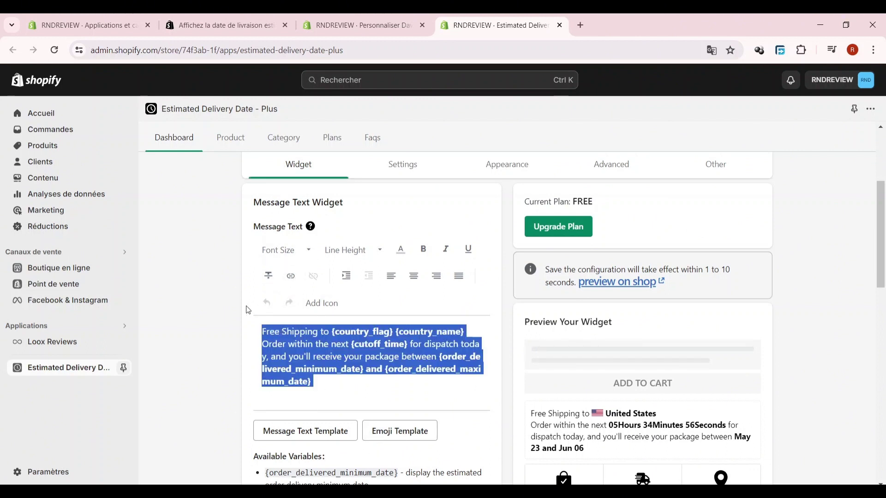
type("livra")
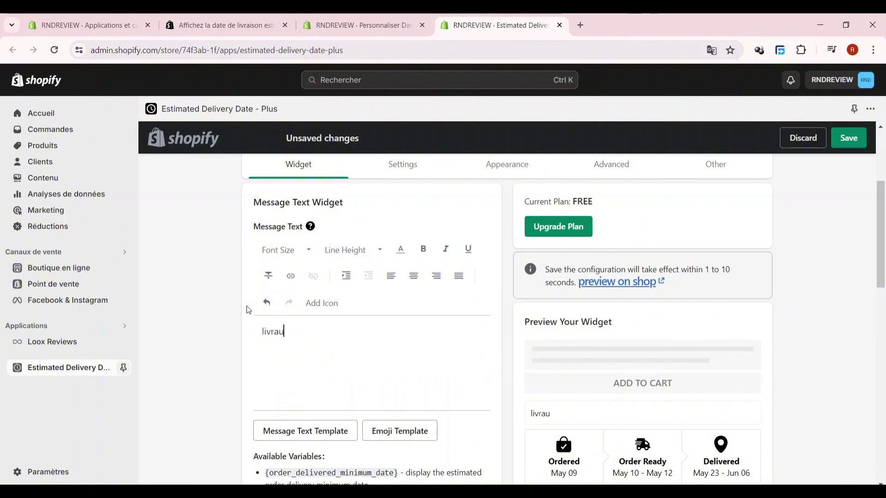
type("iso")
key("BackSpace")
type("son gratuite dans la metropole parisienne")
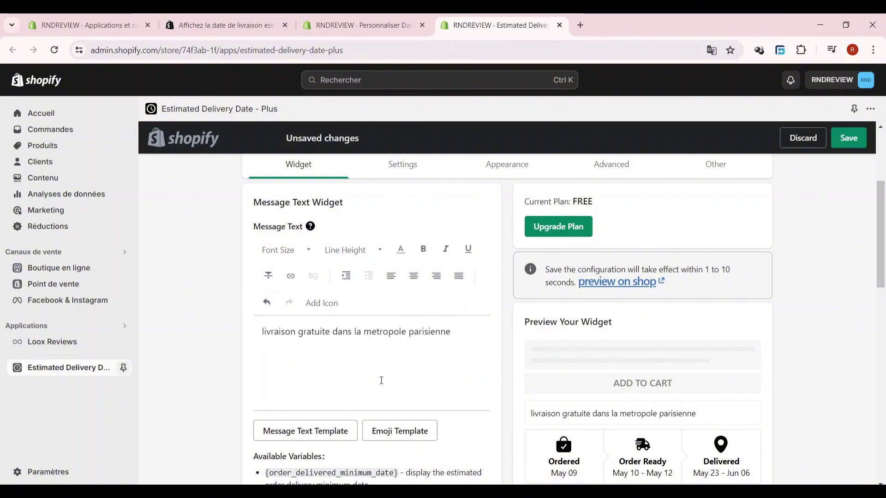
- Look through the available message variables and set the progress bar mode to Advanced
scroll(426, 366, "down", 4)
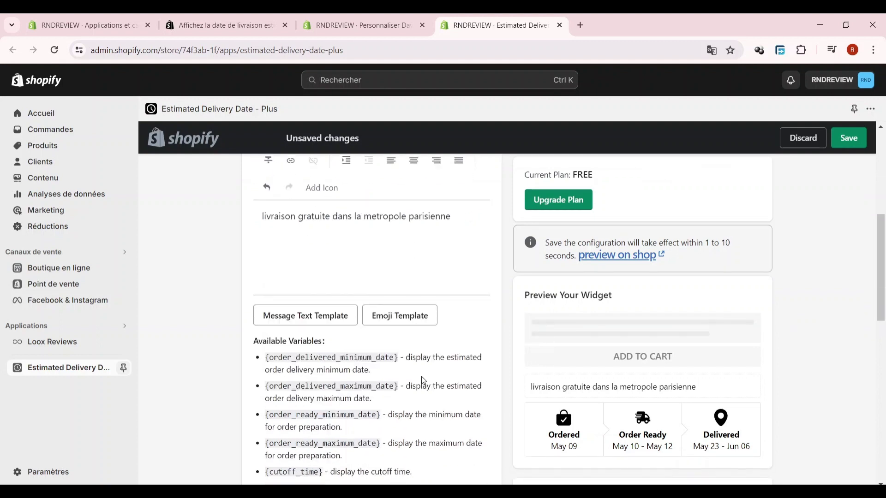
scroll(406, 365, "down", 2)
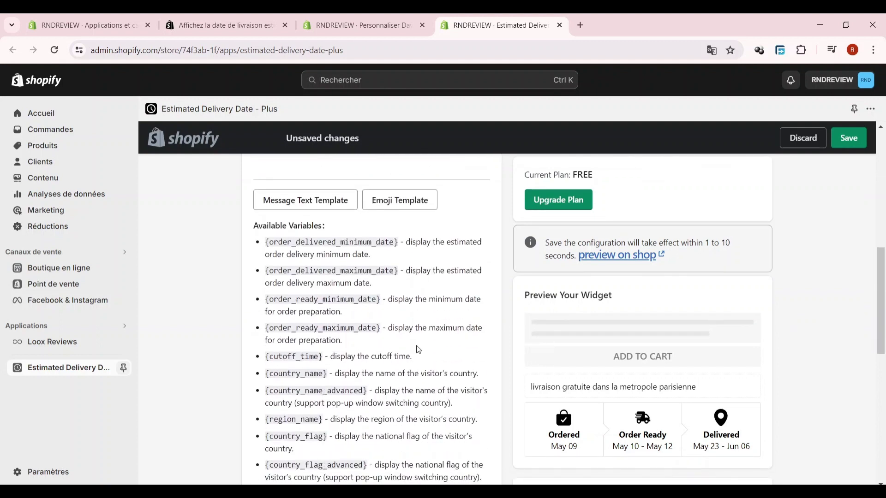
scroll(421, 367, "down", 1)
scroll(411, 376, "up", 5)
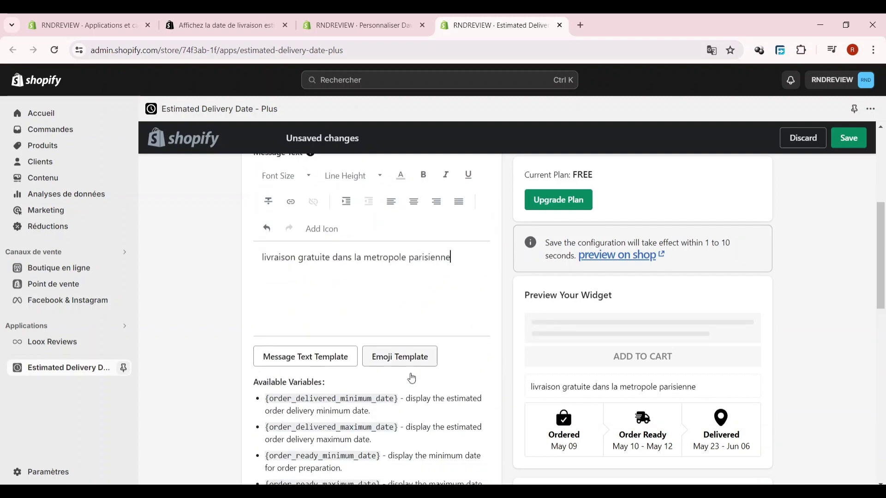
scroll(409, 379, "down", 10)
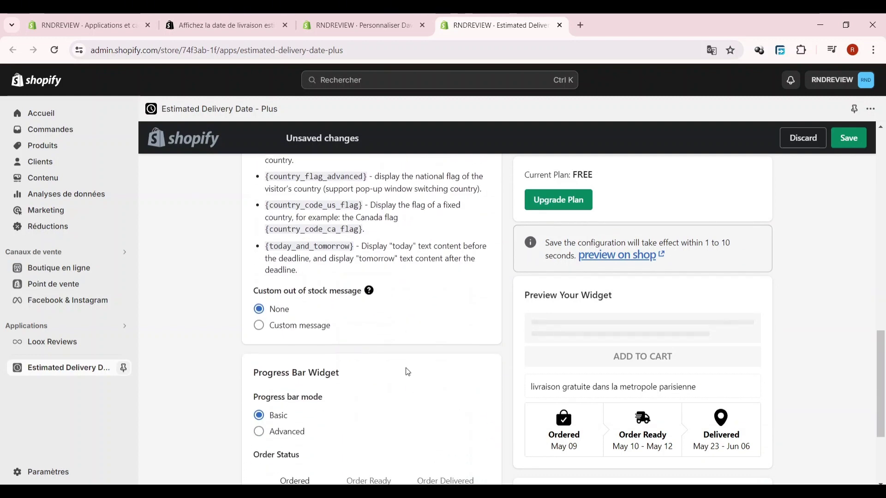
scroll(283, 456, "up", 3)
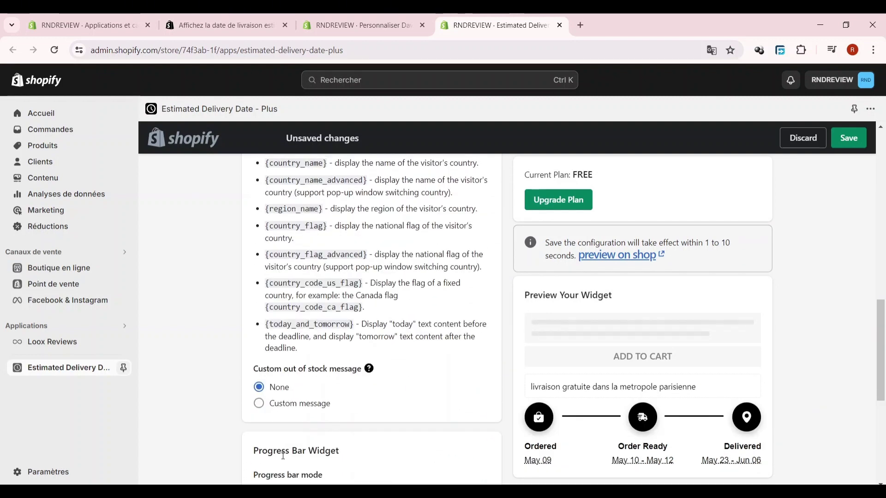
scroll(329, 451, "down", 3)
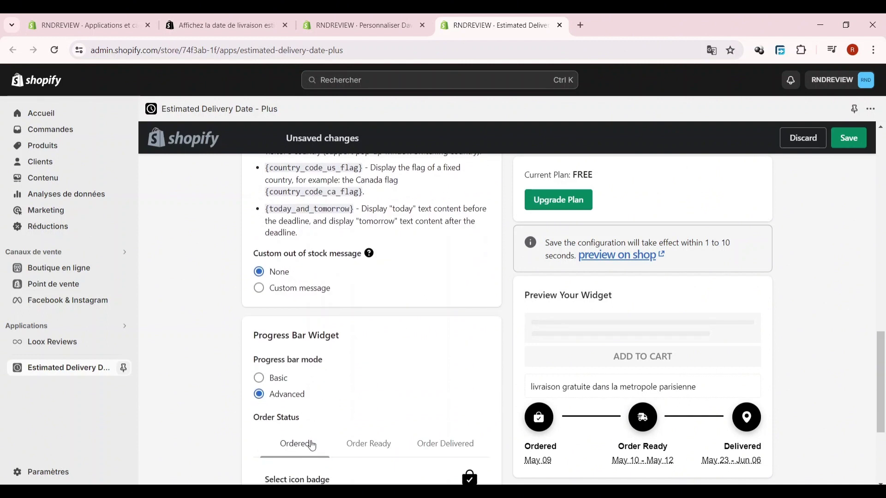
scroll(297, 441, "down", 3)
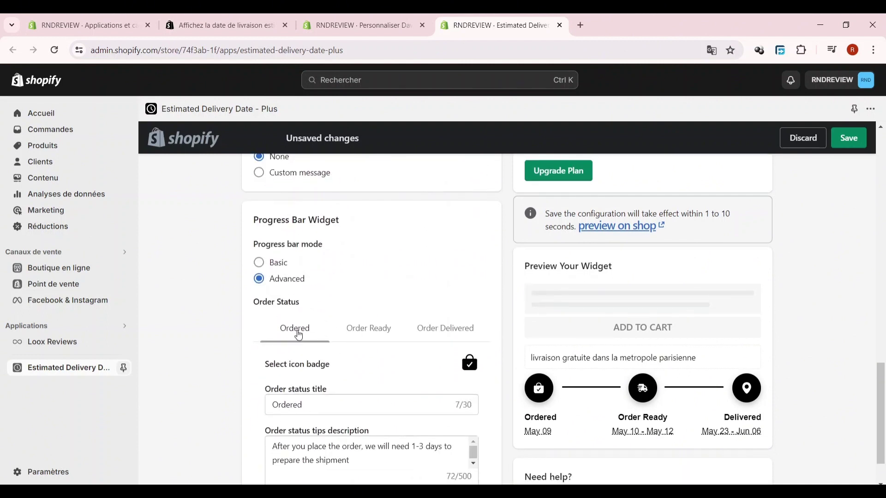
- Set the Ordered status title to "commande" in the progress bar widget
double_click(357, 404)
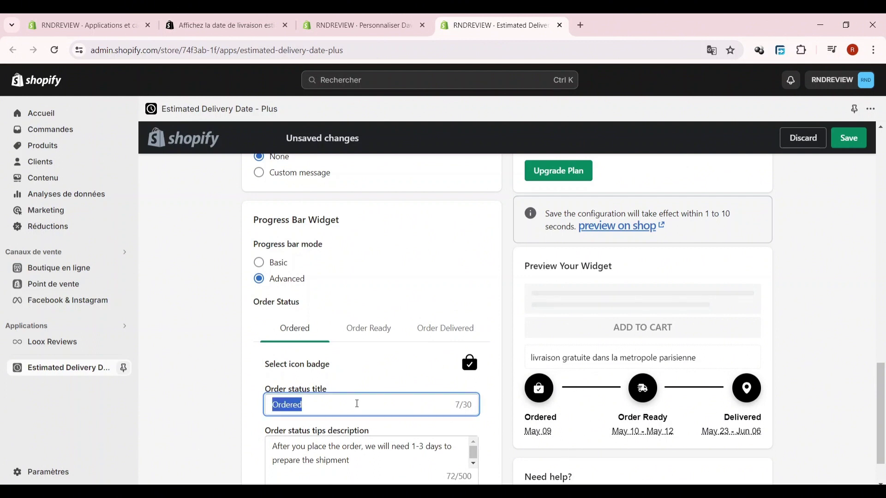
type("commande")
key("Tab")
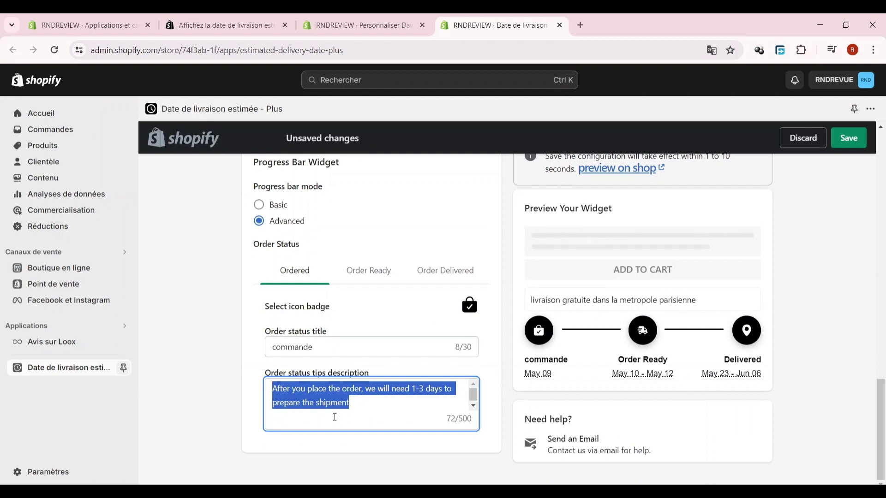
left_click(220, 363)
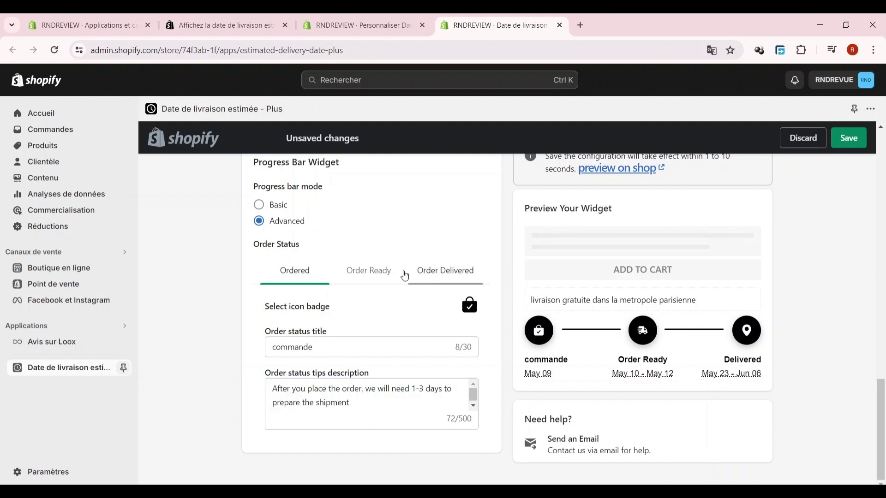
- Set the Order Ready status title to "coommnde prete"
left_click(388, 270)
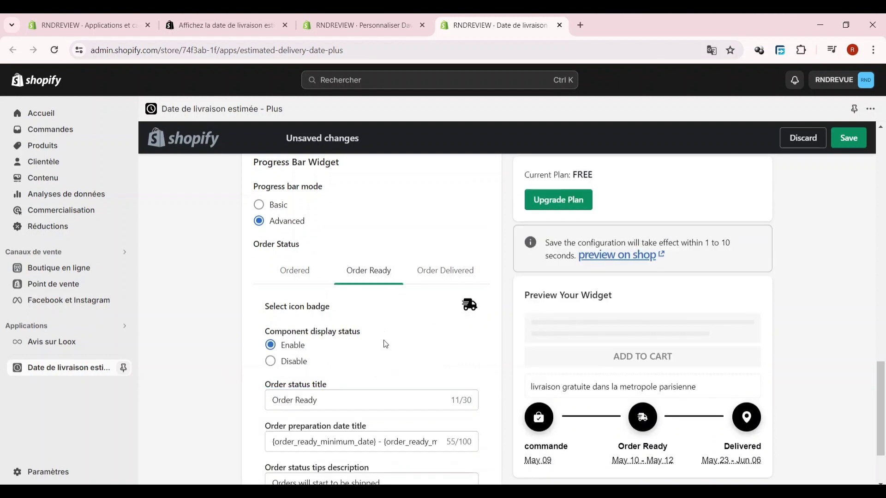
scroll(369, 345, "down", 1)
triple_click(364, 349)
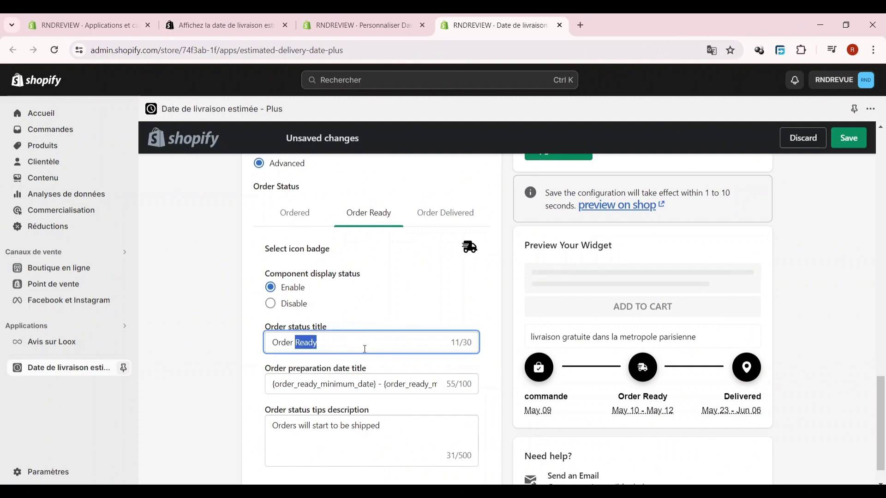
type("coommnde prete")
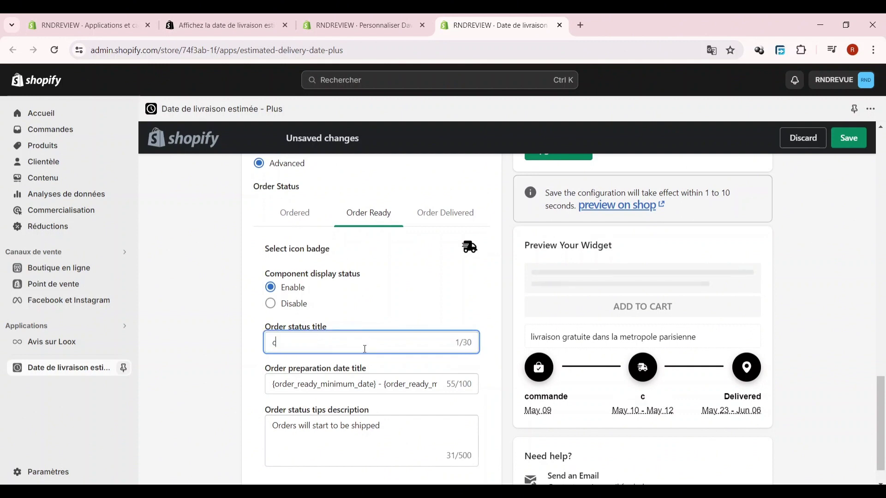
key("Tab")
double_click(400, 425)
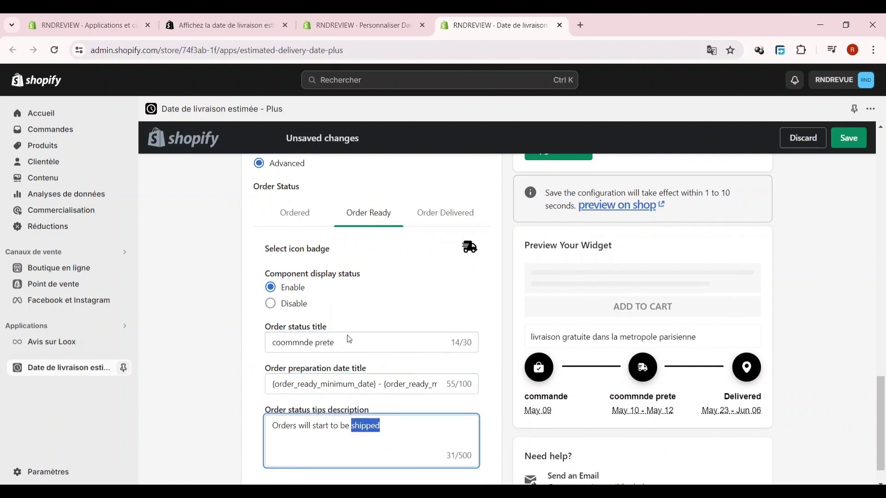
- Set the Order Delivered status title to "livrer" and save the widget configuration
scroll(370, 323, "down", 1)
left_click(443, 174)
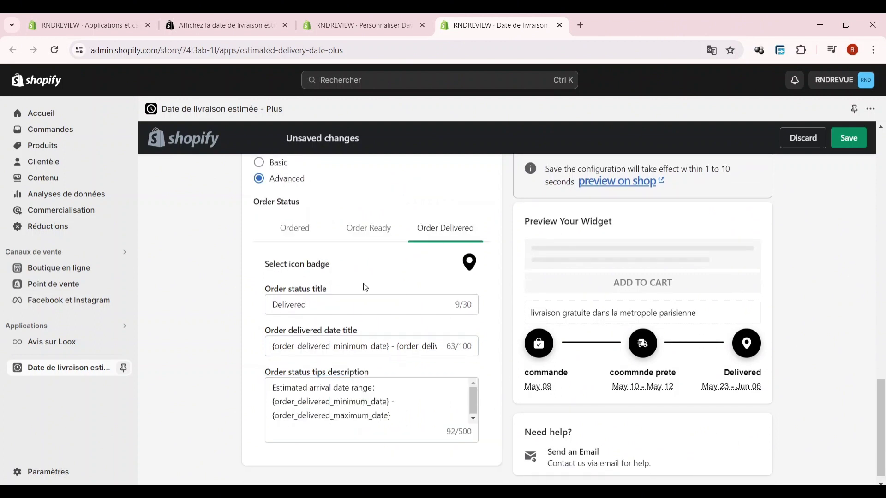
left_click(357, 312)
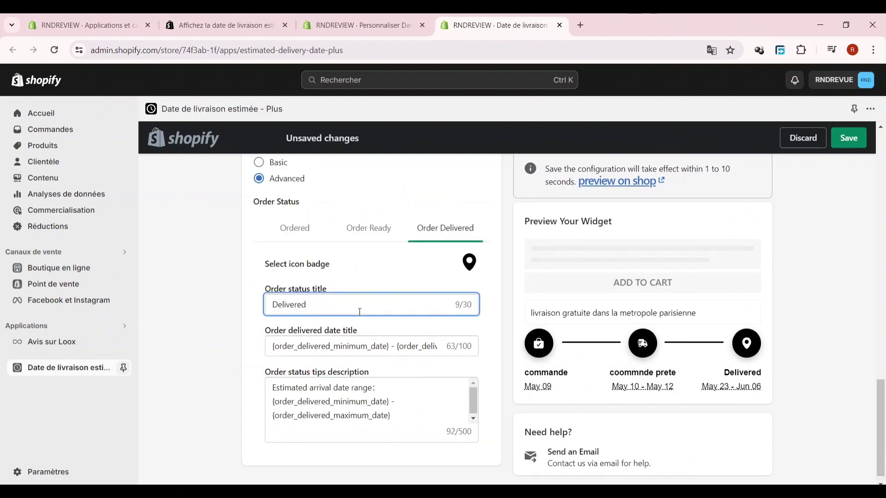
double_click(360, 312)
type("livrer")
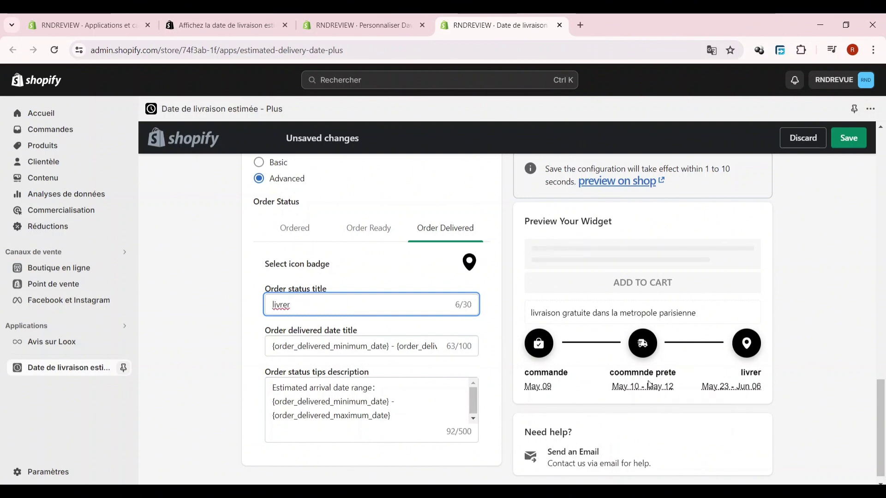
scroll(293, 414, "up", 7)
scroll(294, 414, "up", 6)
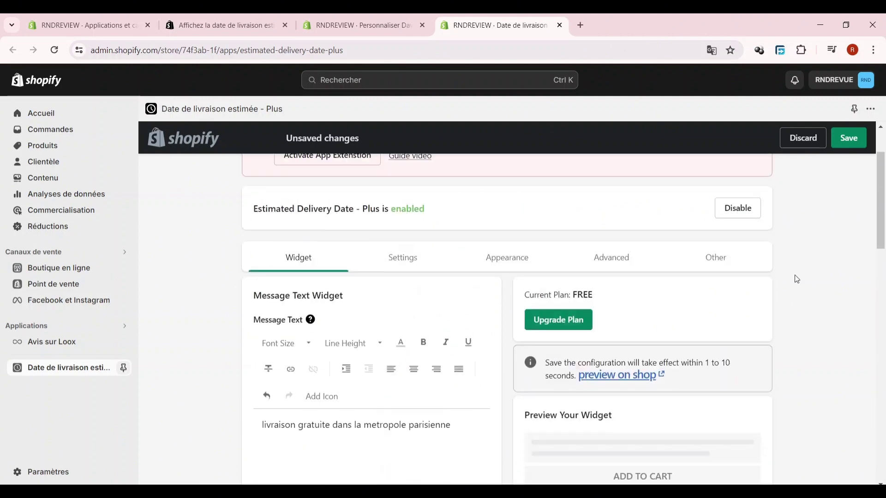
left_click(850, 138)
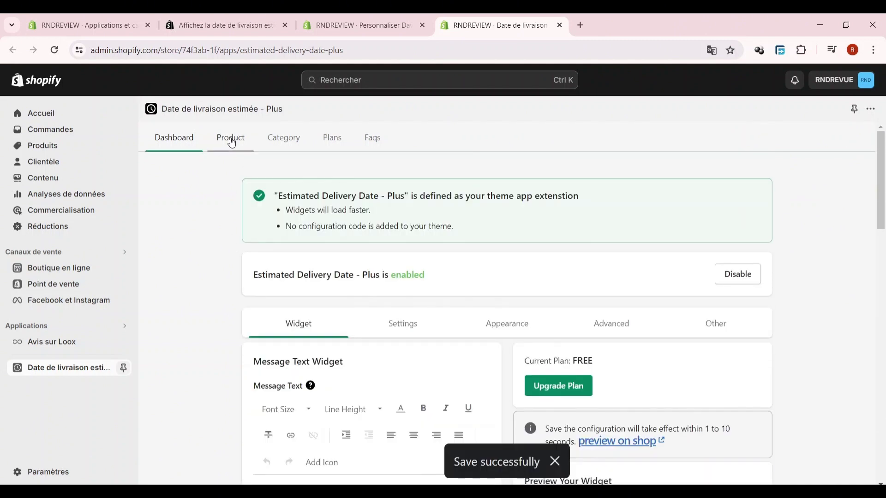
- Review the widget settings of the PANTALON JEANS product and add that product to the delivery date app
left_click(232, 145)
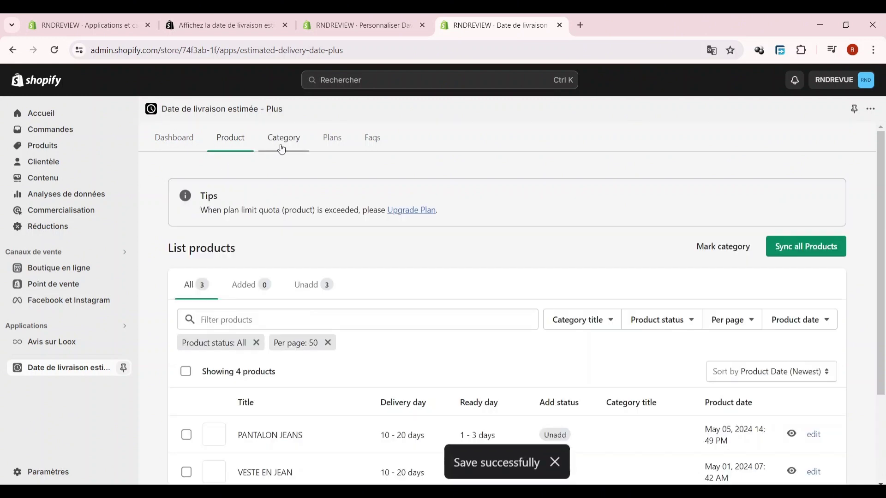
scroll(277, 330, "down", 3)
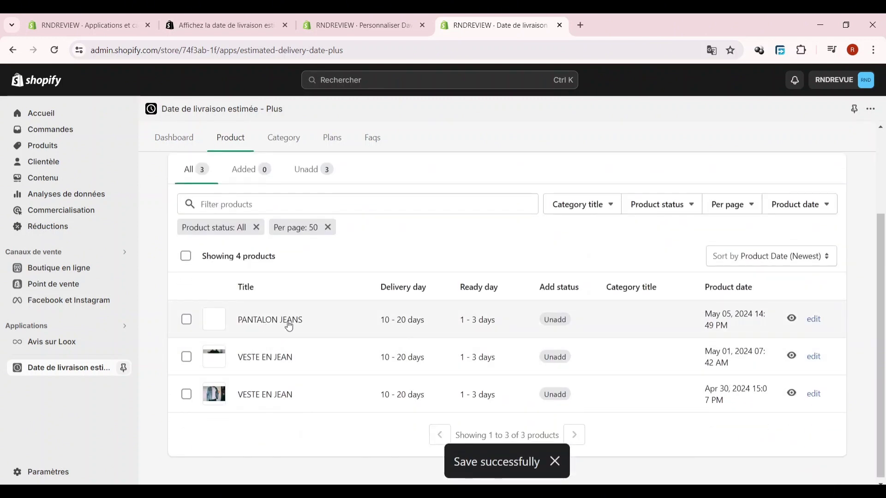
left_click(813, 323)
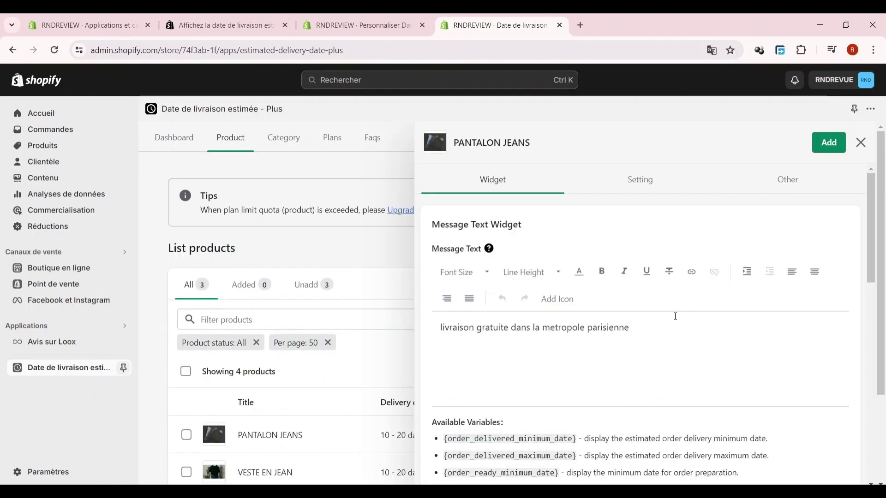
scroll(678, 323, "down", 5)
scroll(682, 333, "up", 5)
scroll(660, 397, "down", 5)
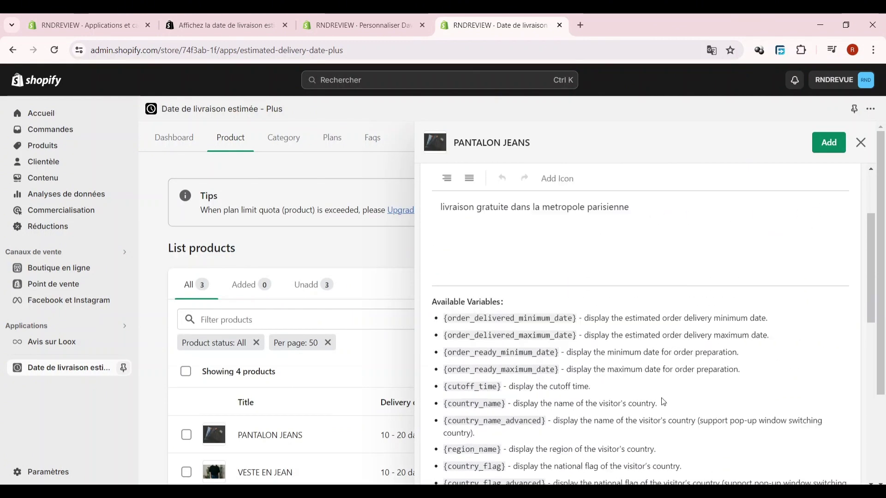
scroll(671, 378, "up", 5)
scroll(679, 378, "down", 10)
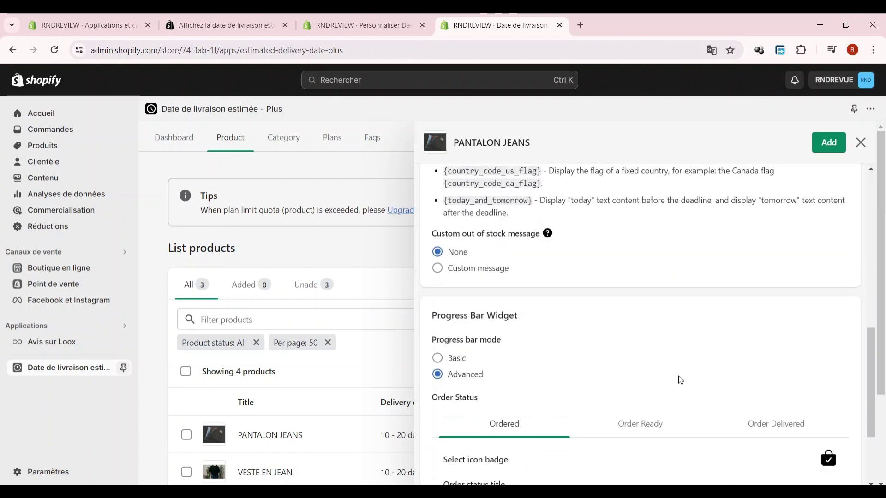
scroll(630, 383, "down", 2)
scroll(649, 336, "up", 10)
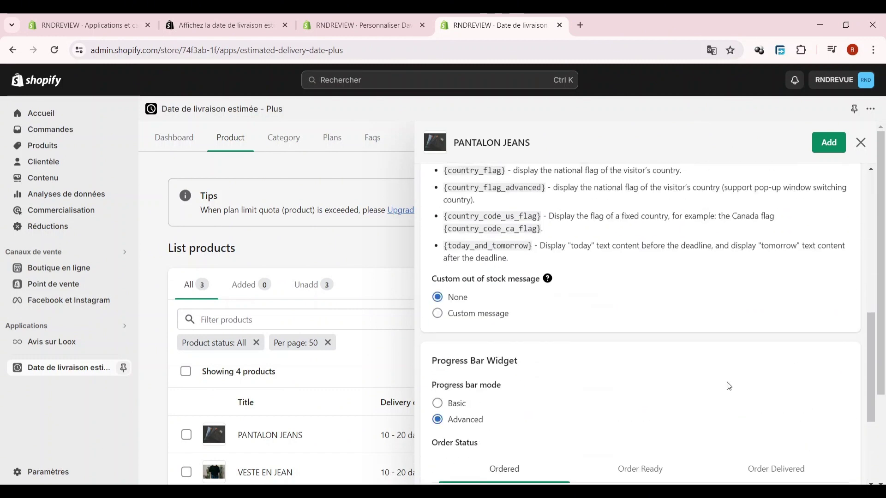
left_click(831, 143)
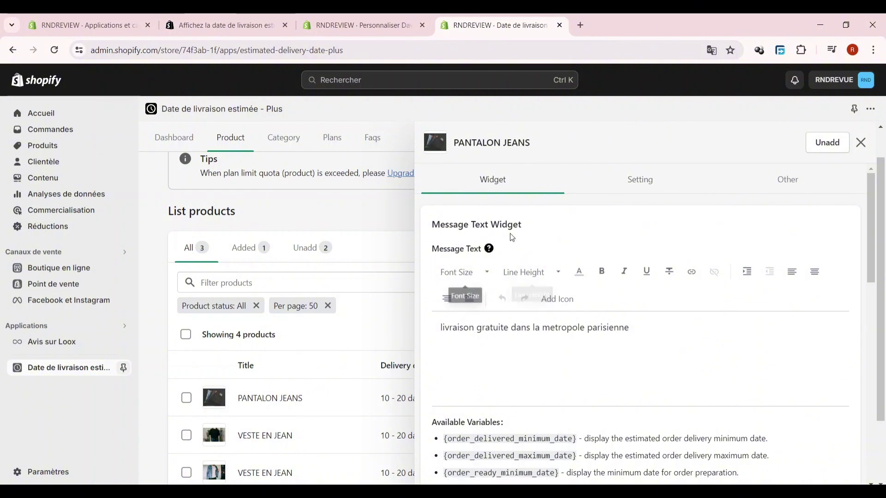
left_click(861, 142)
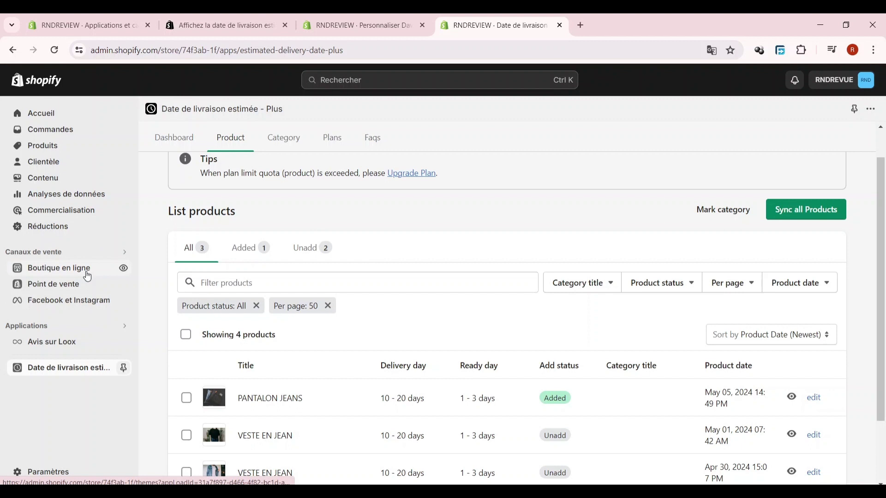
- Sync all products in the app and check their add status in the product list
left_click(801, 211)
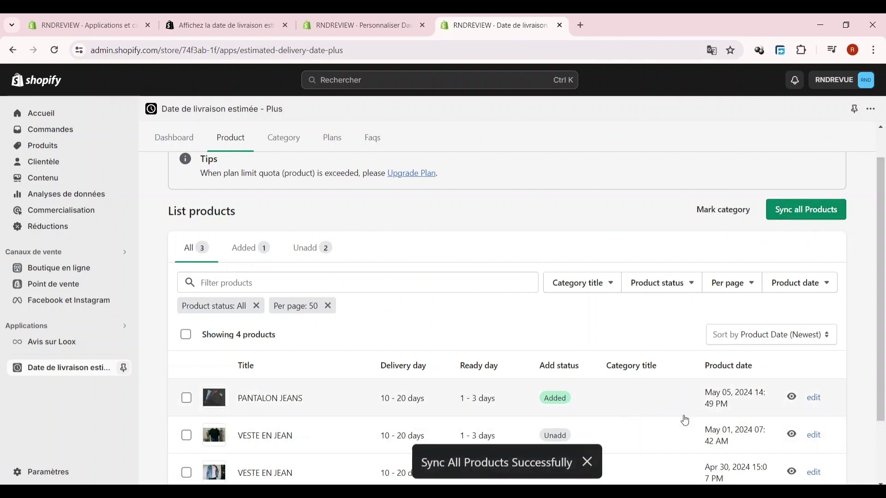
scroll(452, 352, "down", 2)
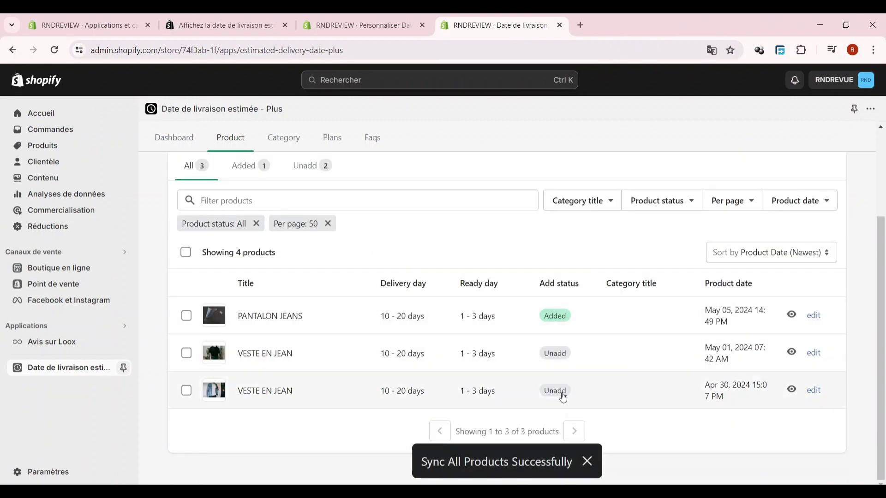
- Open the current Dawn theme for customization and check the delivery date widget in the PANTALON JEANS product page preview
left_click(89, 275)
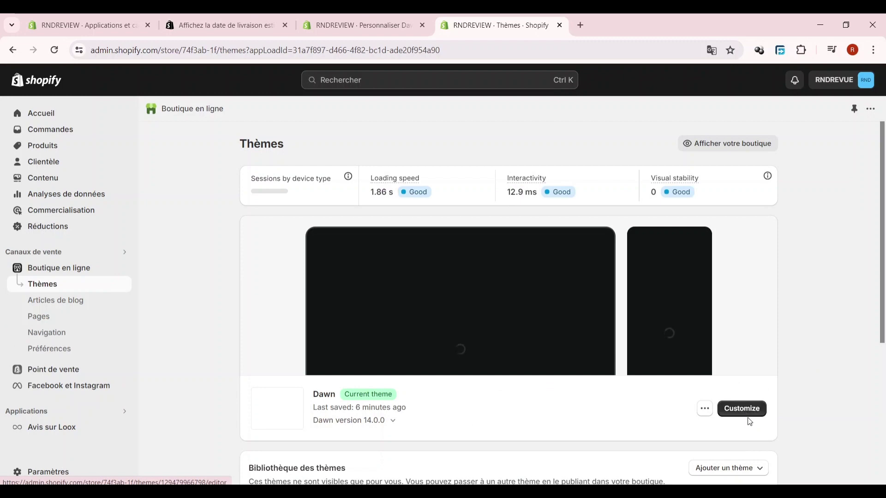
left_click(742, 410)
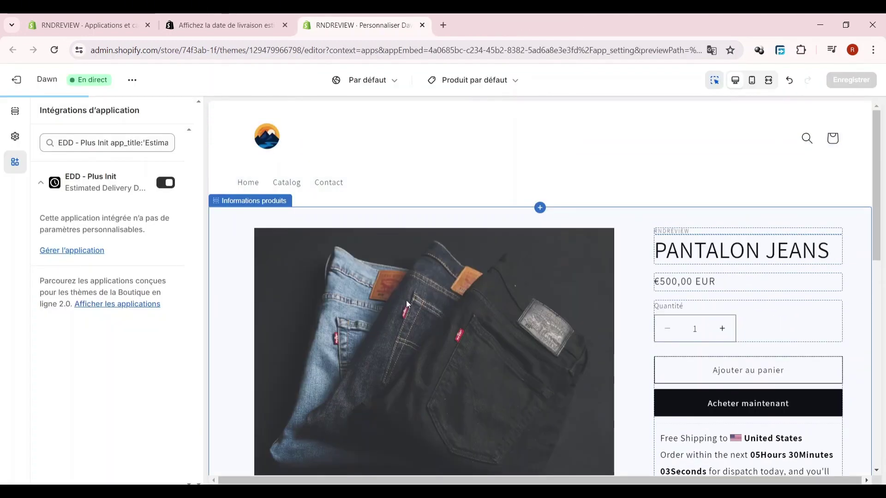
scroll(600, 300, "down", 5)
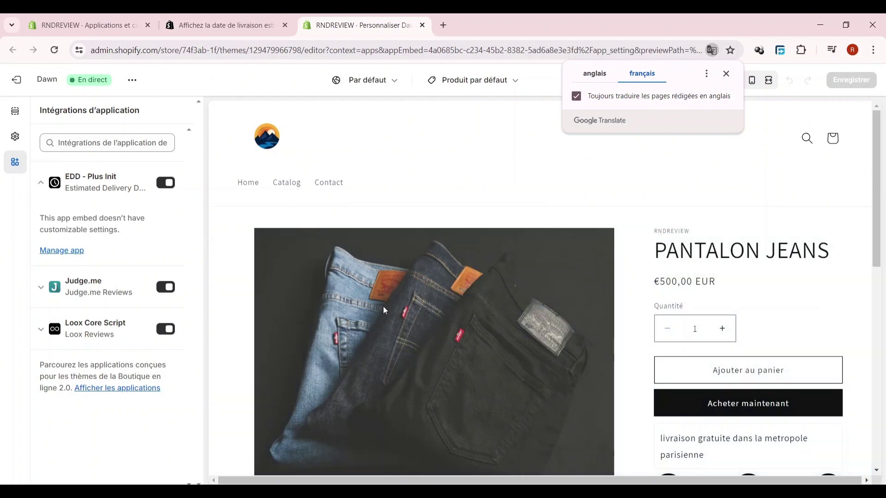
scroll(607, 312, "down", 1)
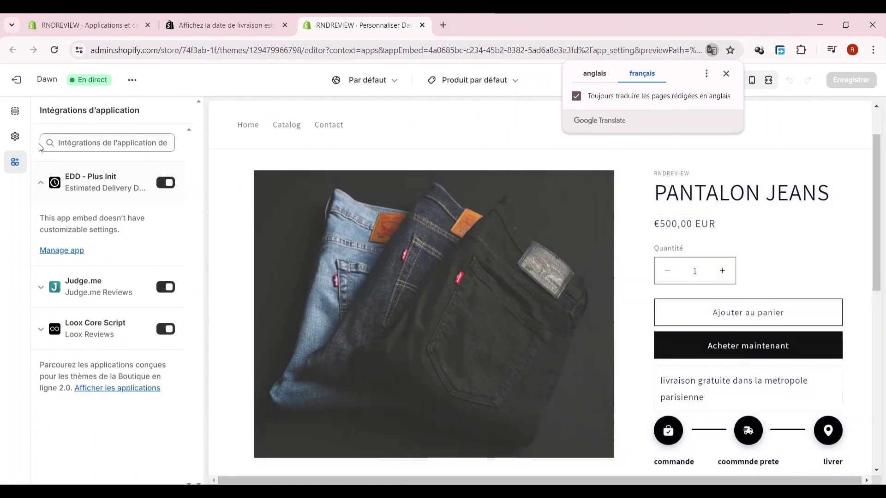
- Display the default product template's sections and inspect the Boutons d'achat block containing the delivery timeline and the Informations produits section
left_click(15, 111)
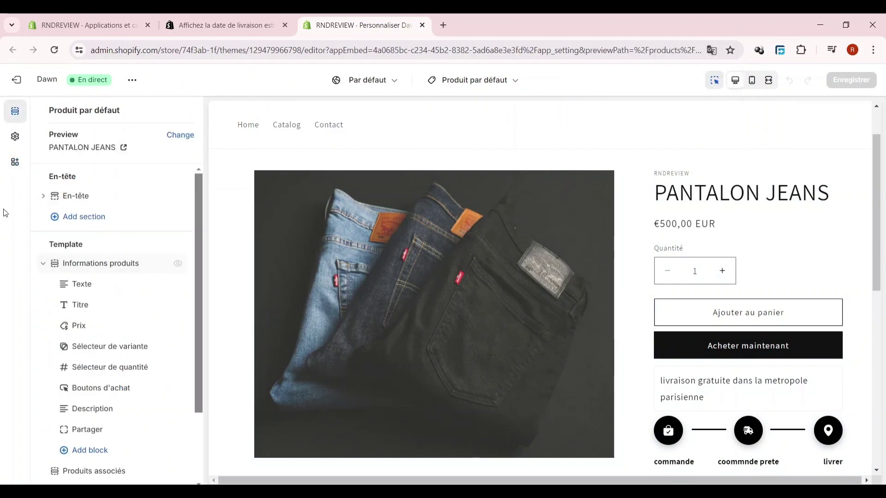
left_click(752, 370)
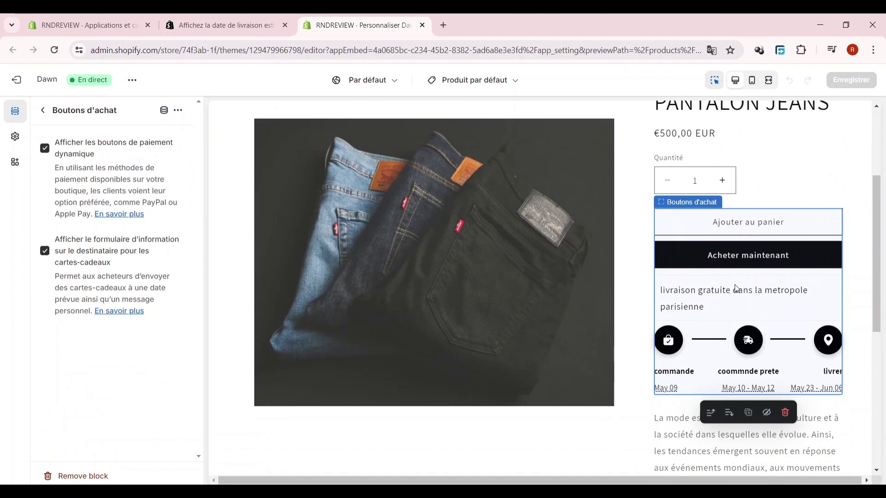
left_click(492, 358)
scroll(494, 361, "down", 5)
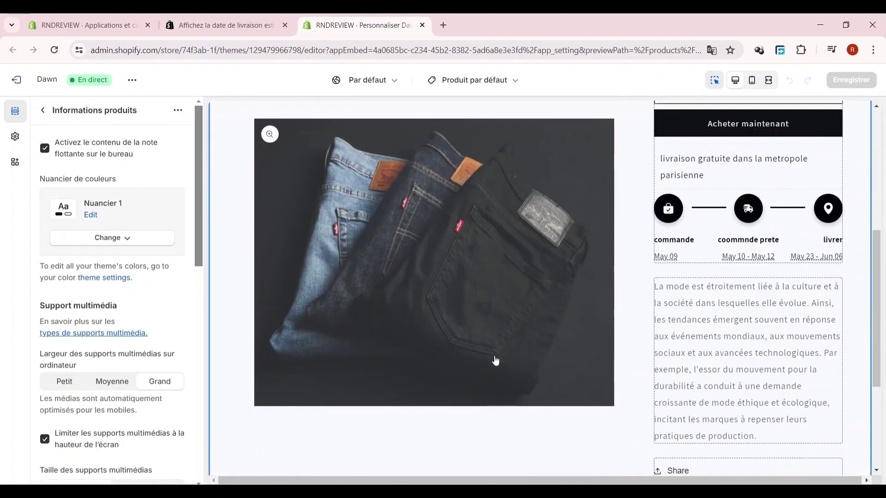